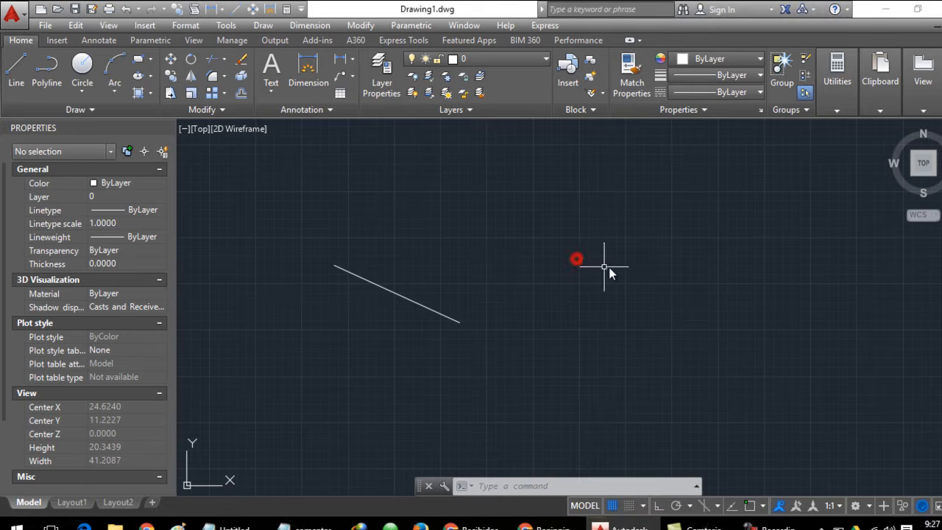
# - Draw an open two-segment polyline to the right of the existing line, peaking upward in the middle
pyautogui.click(47, 74)
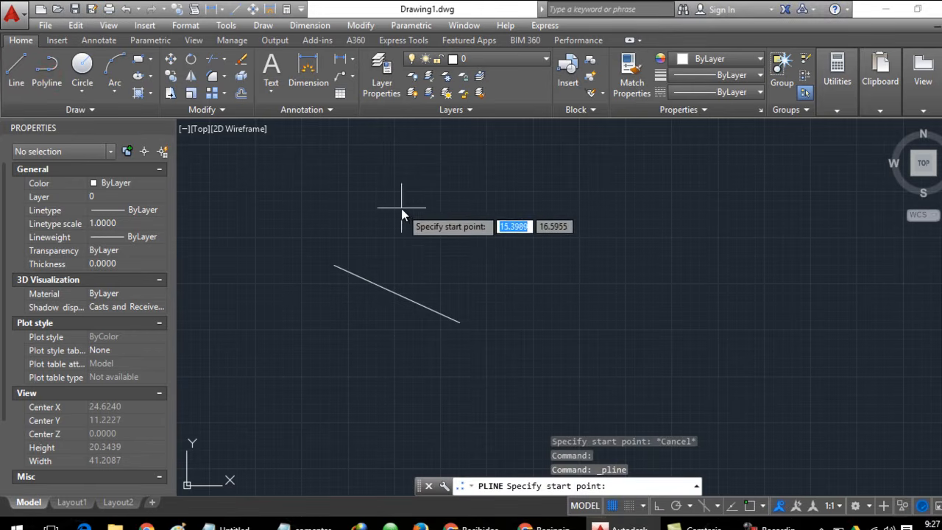
pyautogui.click(496, 251)
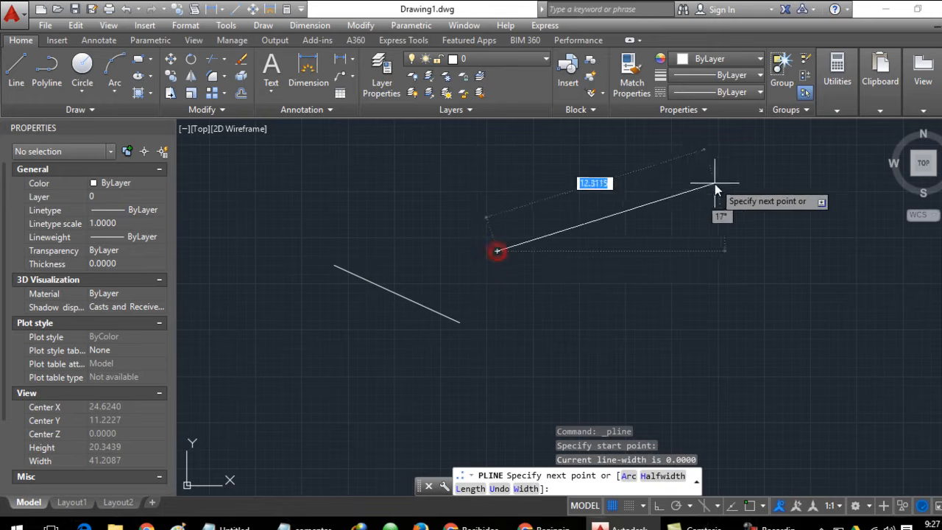
pyautogui.click(638, 193)
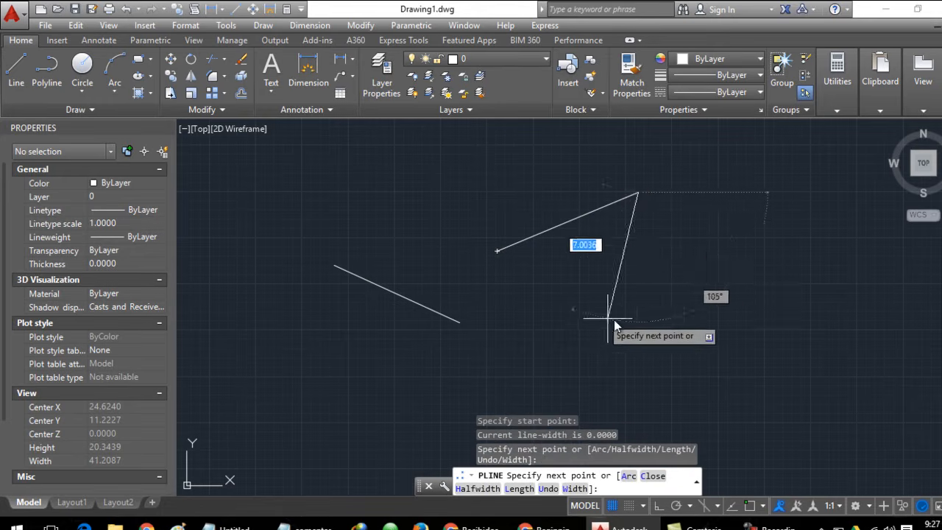
pyautogui.click(735, 309)
pyautogui.press('Return')
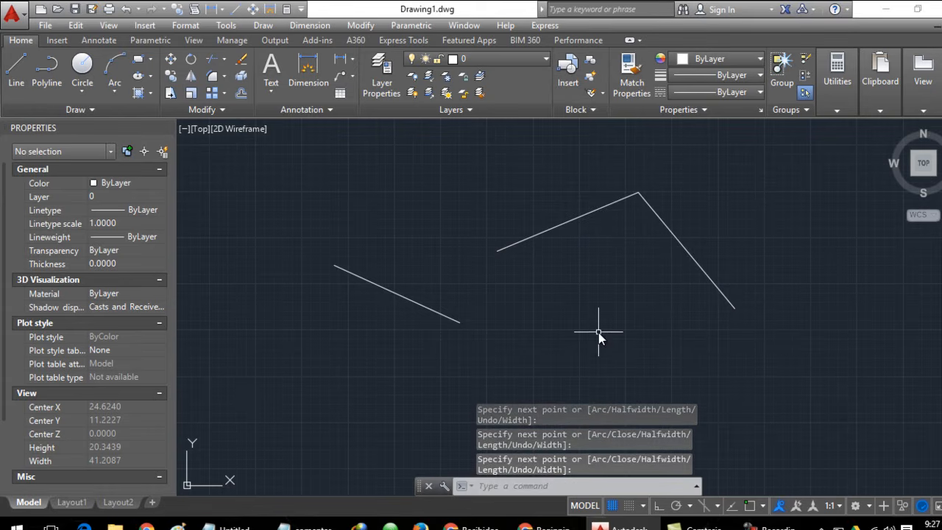
pyautogui.write('LINE')
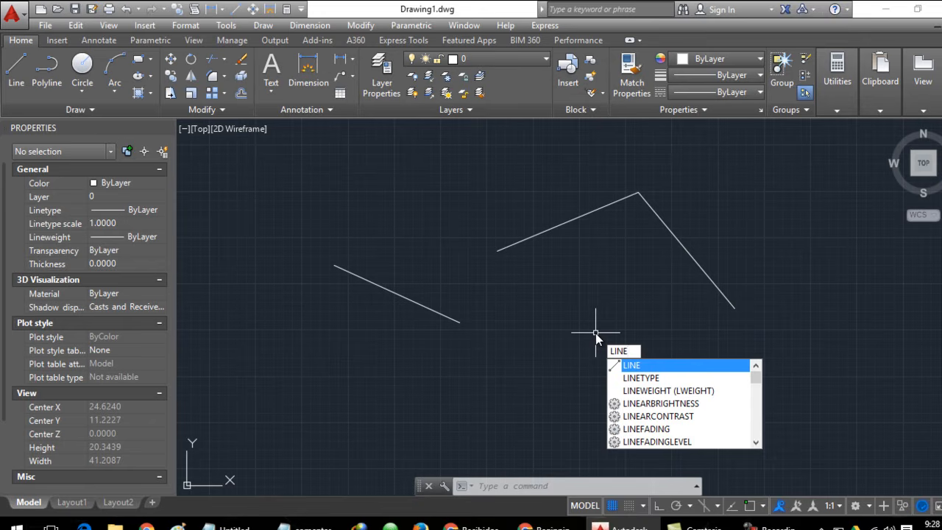
pyautogui.press('Return')
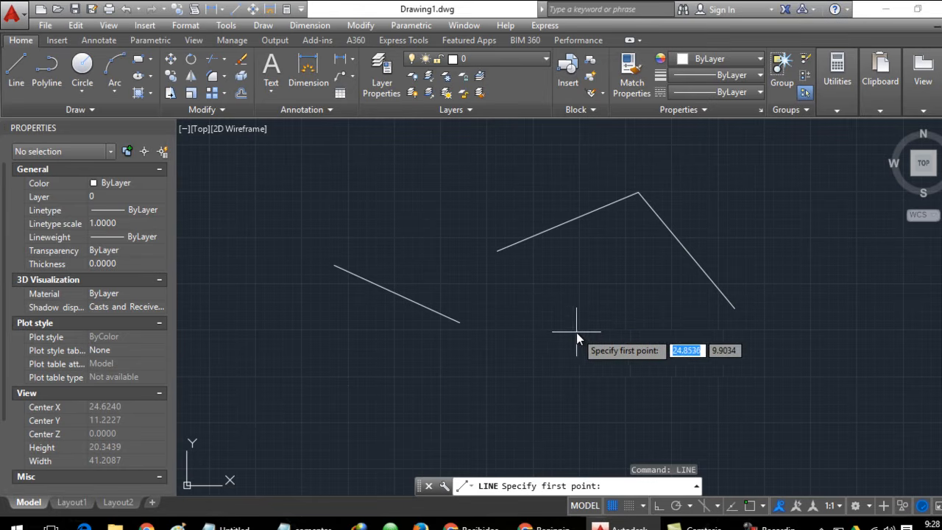
pyautogui.press('Escape')
# - Turn off dynamic input and try calling the PLINE command from the command line
pyautogui.press('F12')
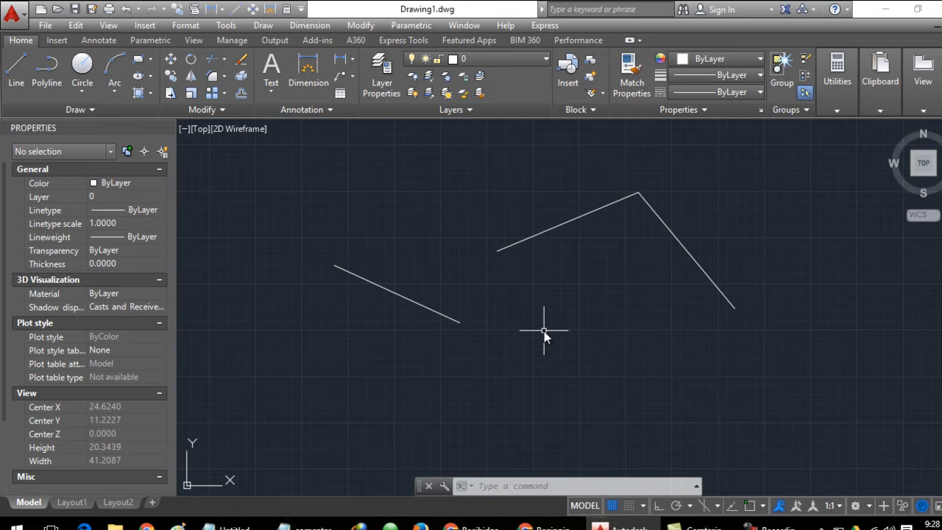
pyautogui.write('pli')
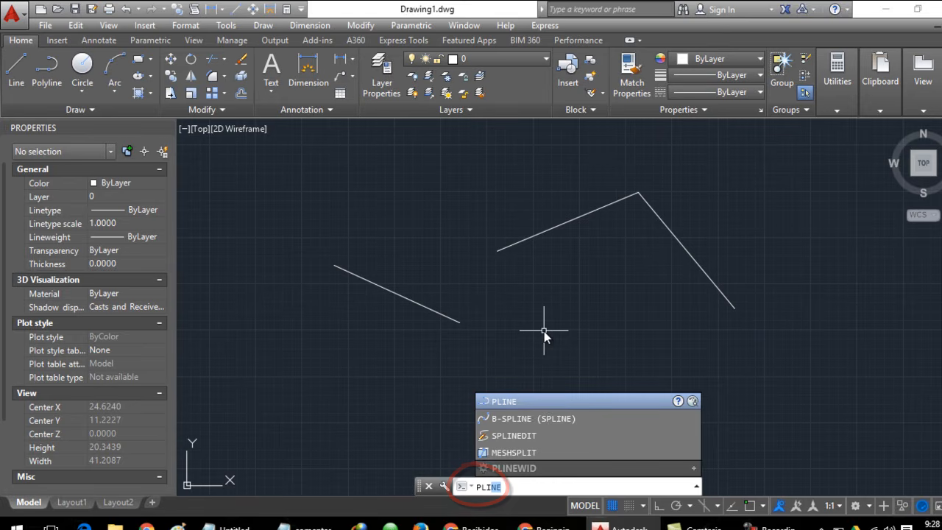
pyautogui.press('Escape')
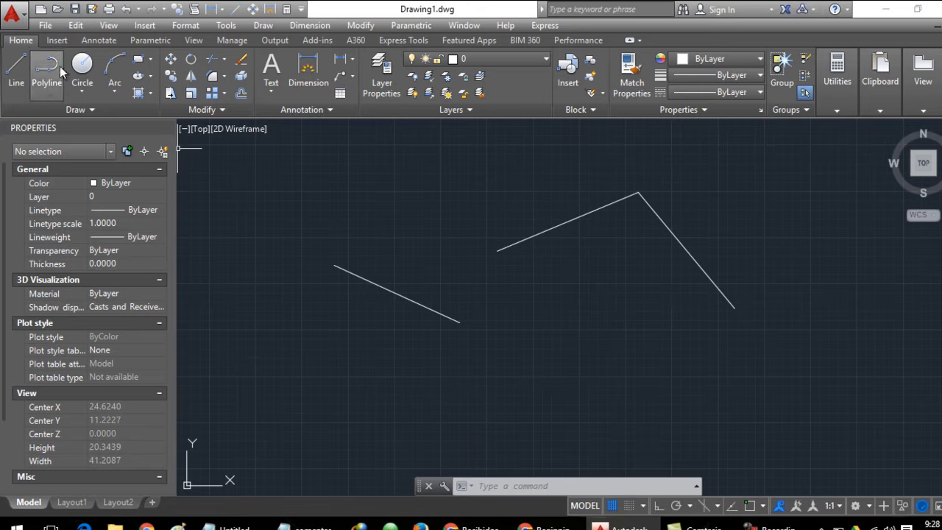
# - Draw an open chain of twelve connected line segments zigzagging below the two-segment polyline and looping around it
pyautogui.click(14, 70)
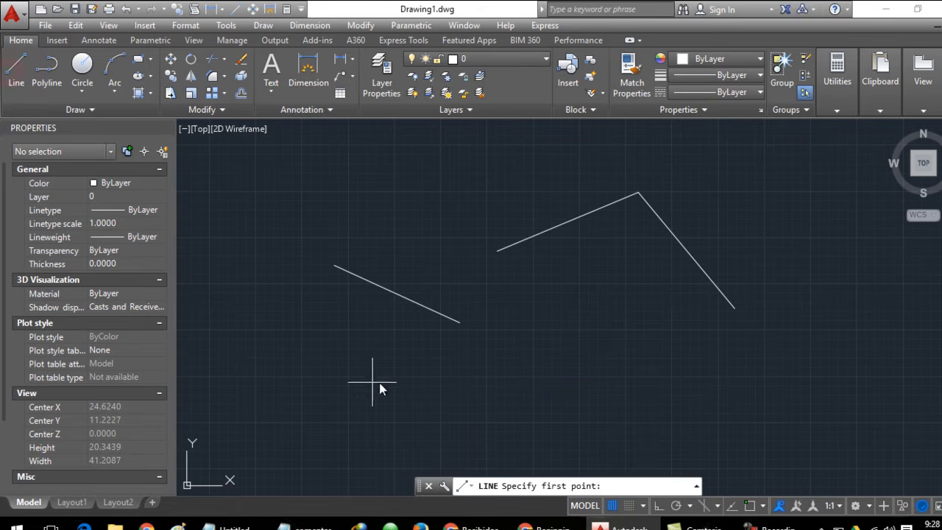
pyautogui.click(435, 421)
pyautogui.click(534, 335)
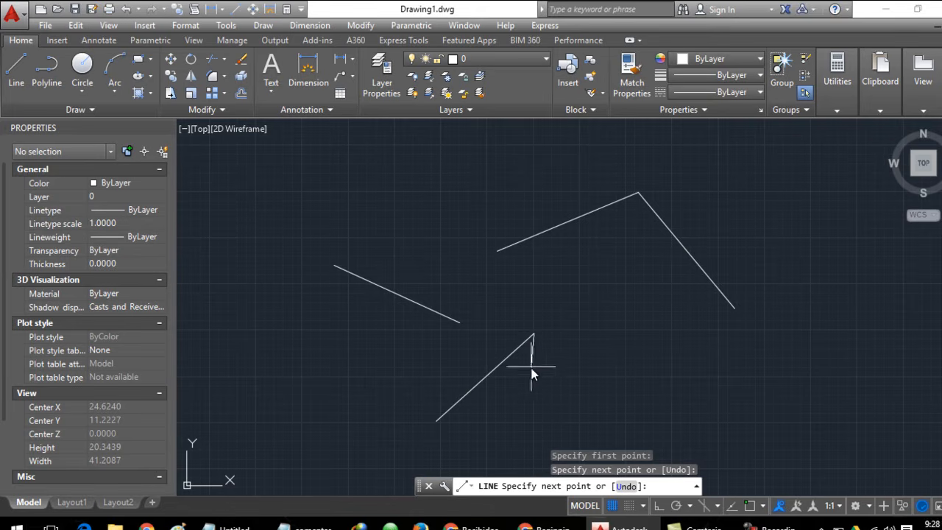
pyautogui.click(642, 373)
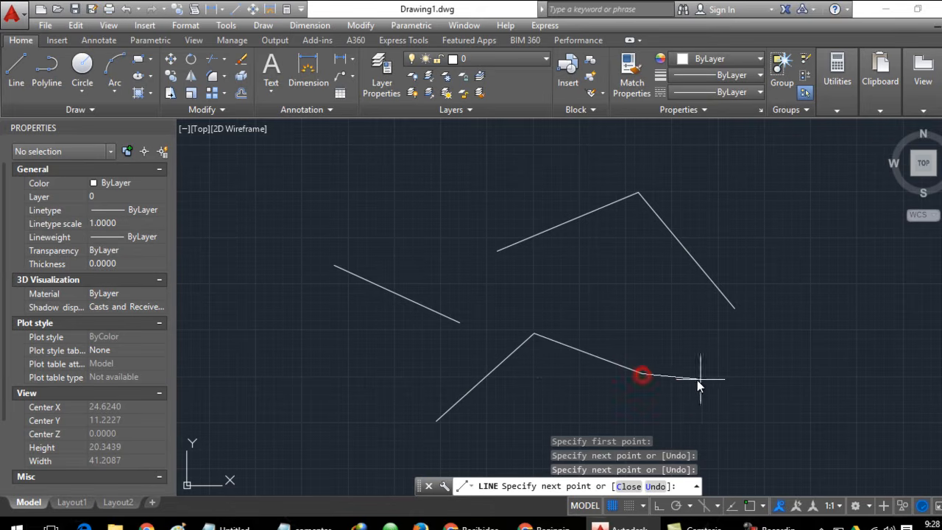
pyautogui.click(647, 292)
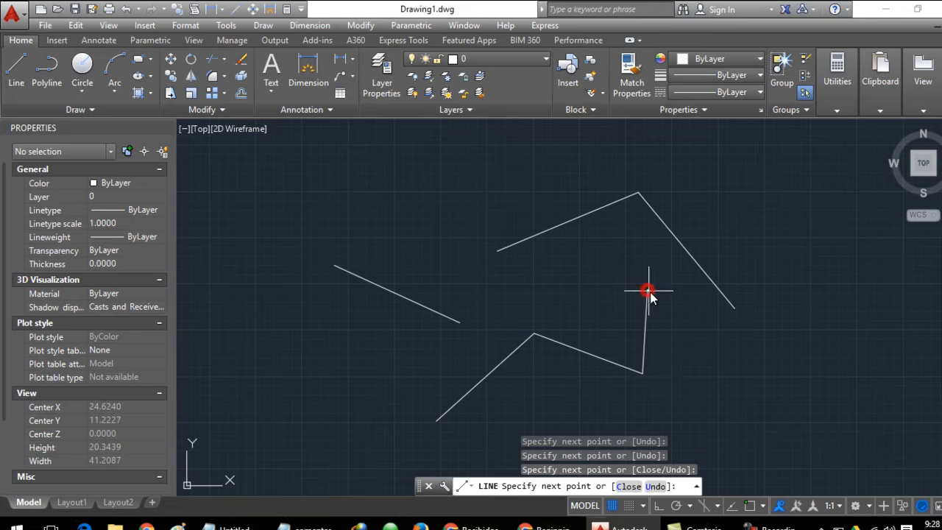
pyautogui.click(765, 359)
pyautogui.click(697, 407)
pyautogui.click(571, 400)
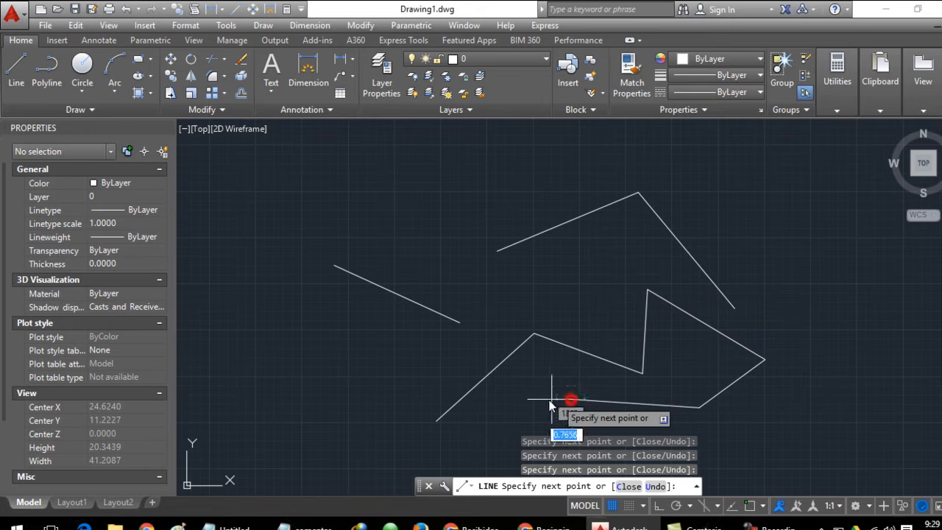
pyautogui.click(774, 439)
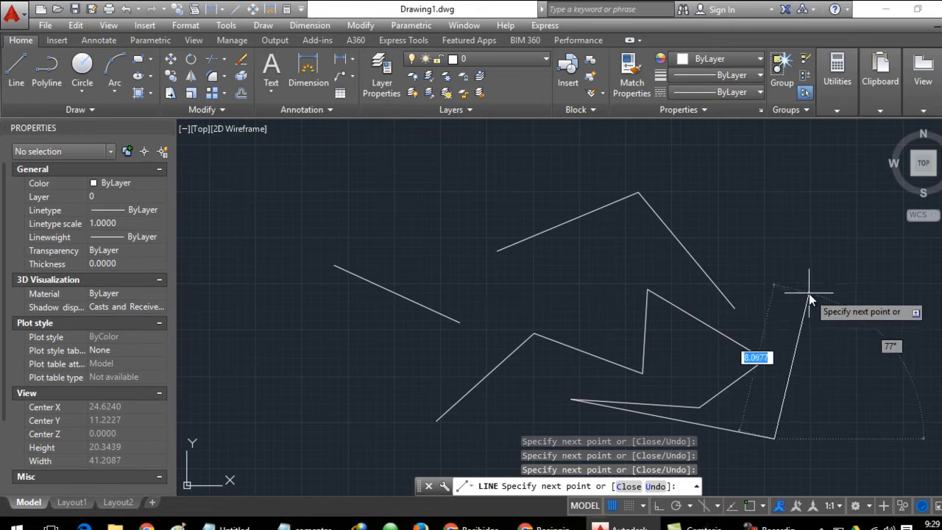
pyautogui.click(799, 226)
pyautogui.click(686, 171)
pyautogui.click(410, 229)
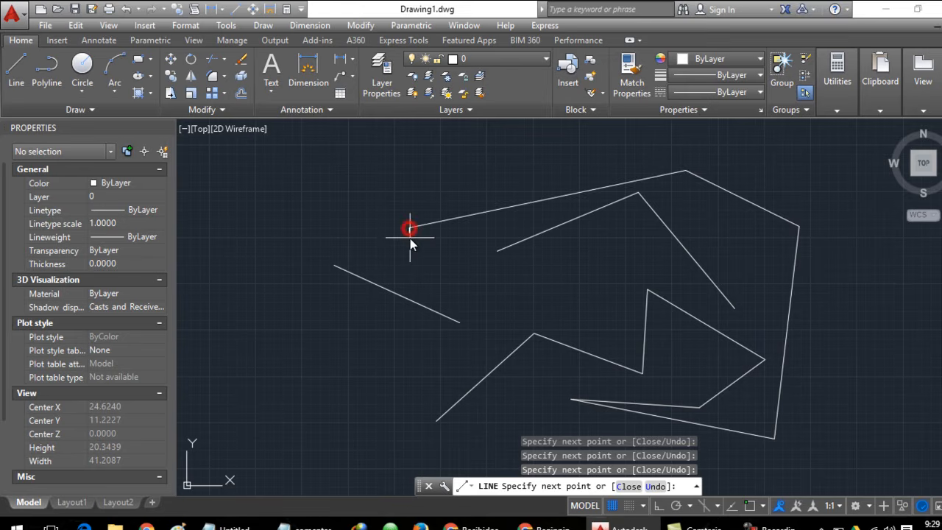
pyautogui.click(447, 281)
pyautogui.click(566, 289)
pyautogui.press('Return')
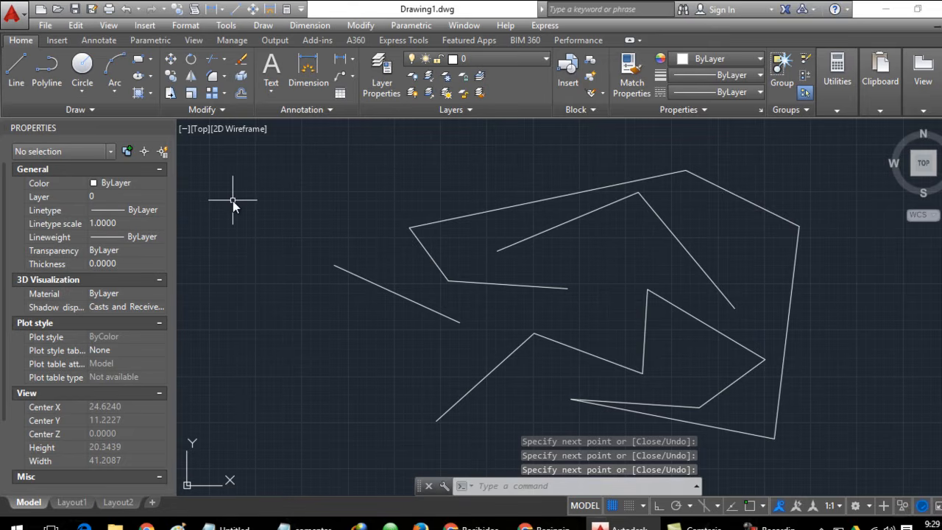
# - Draw a circle by center and radius at the left of the drawing, crossing the single slanted line
pyautogui.write('c')
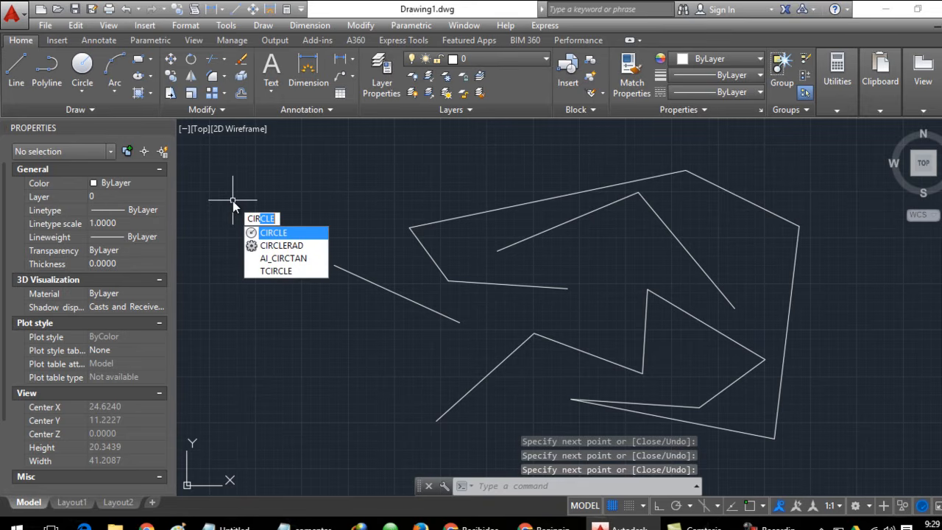
pyautogui.press('Return')
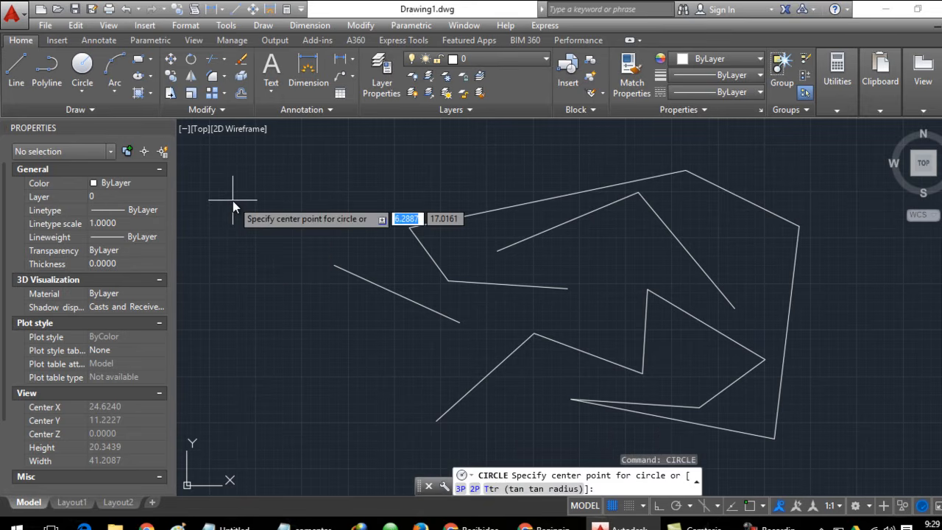
pyautogui.click(269, 297)
pyautogui.click(336, 218)
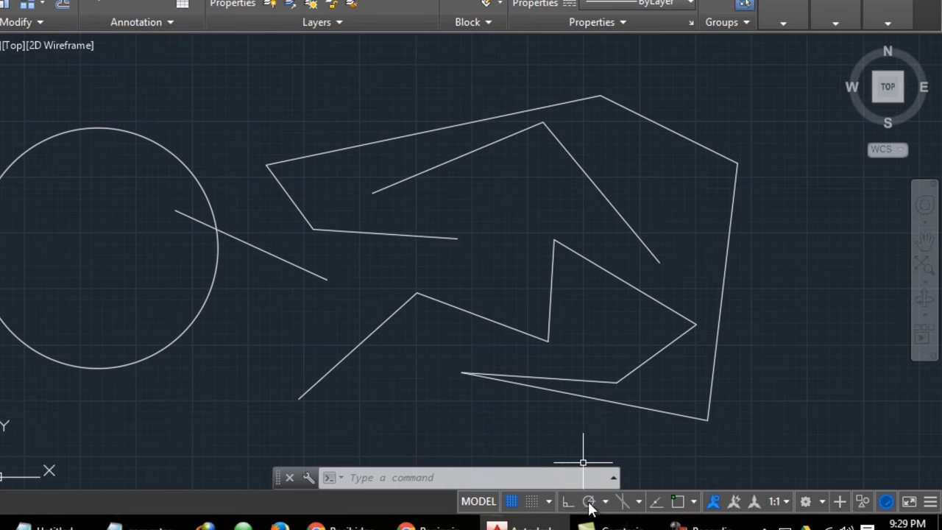
# - Add the Dynamic Input toggle to the status bar and switch dynamic input off
pyautogui.click(931, 502)
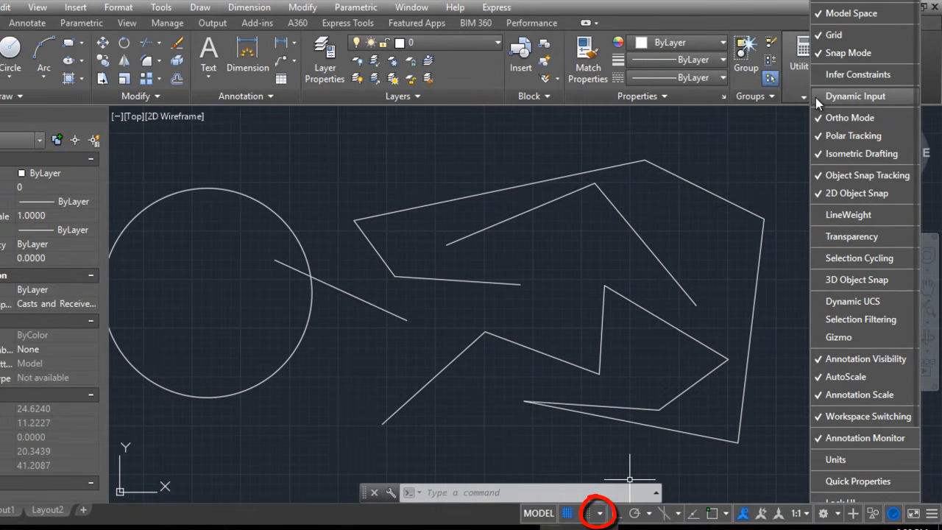
pyautogui.click(815, 97)
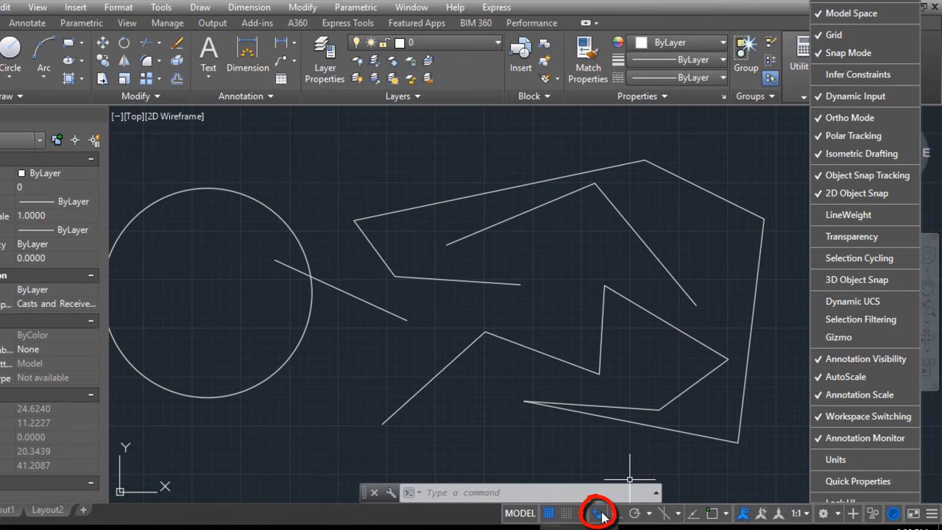
pyautogui.click(592, 463)
pyautogui.click(598, 513)
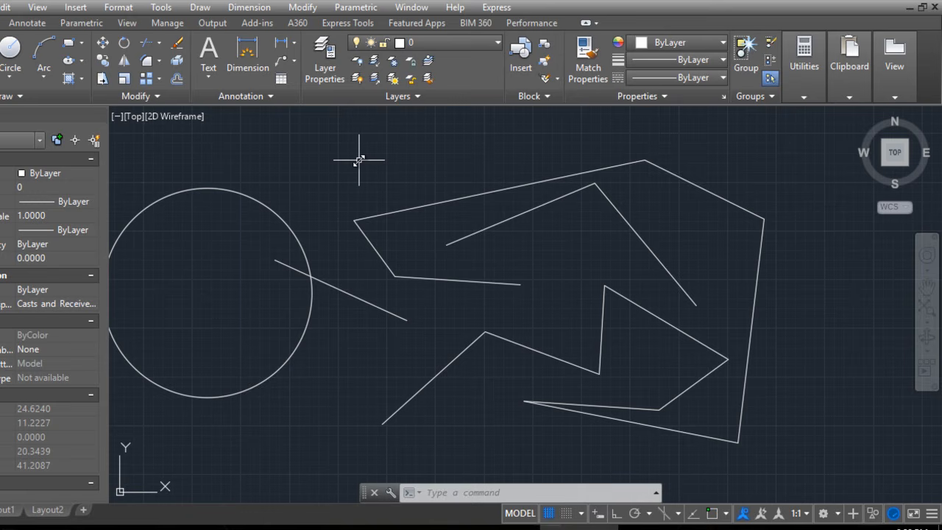
# - Draw a single-segment, nearly vertical polyline with PLINE between the circle and the large line chain
pyautogui.write('pl')
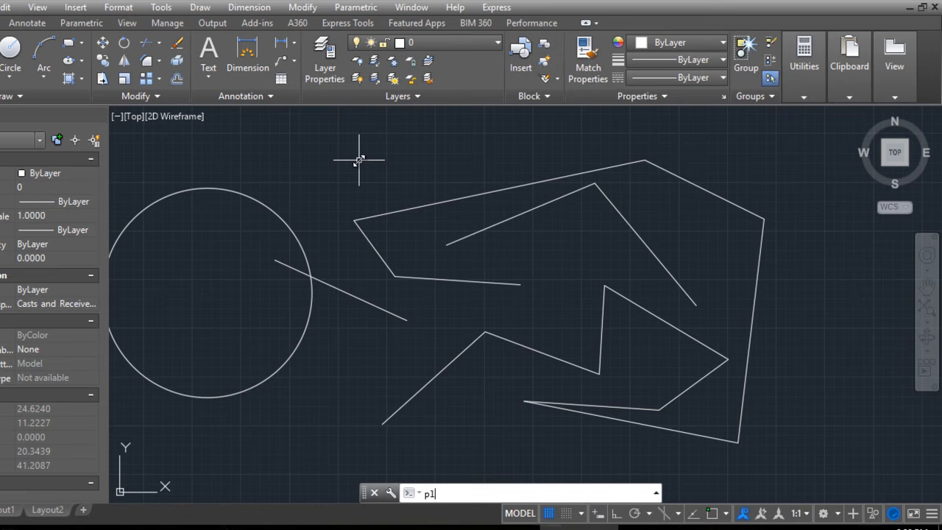
pyautogui.write('ine')
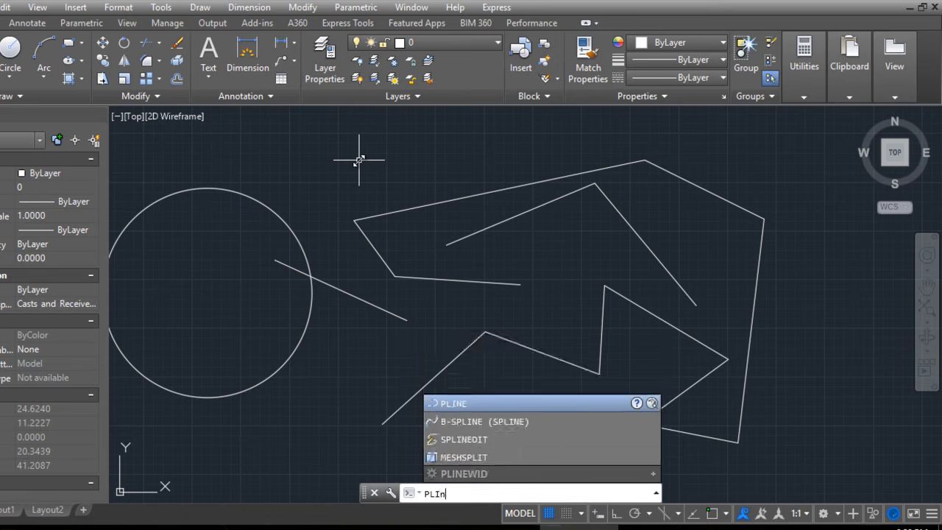
pyautogui.press('Return')
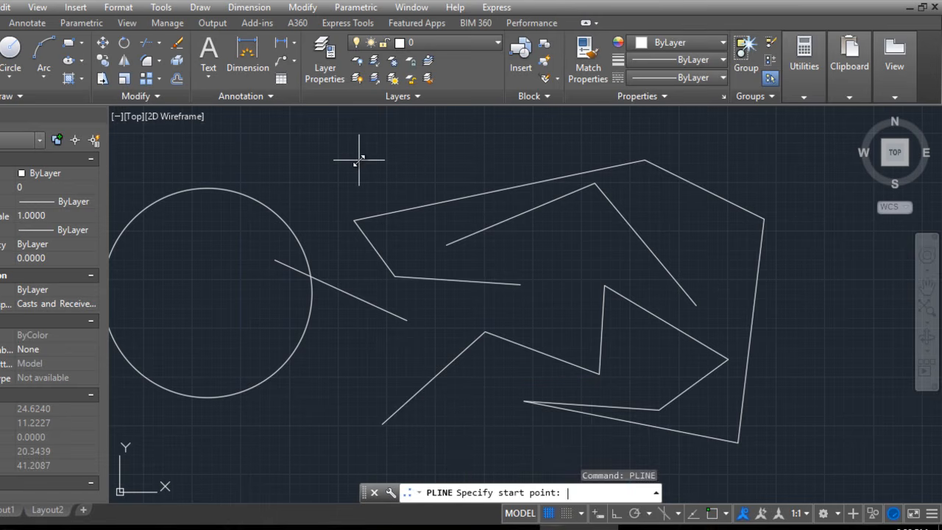
pyautogui.click(343, 236)
pyautogui.click(334, 155)
pyautogui.press('Escape')
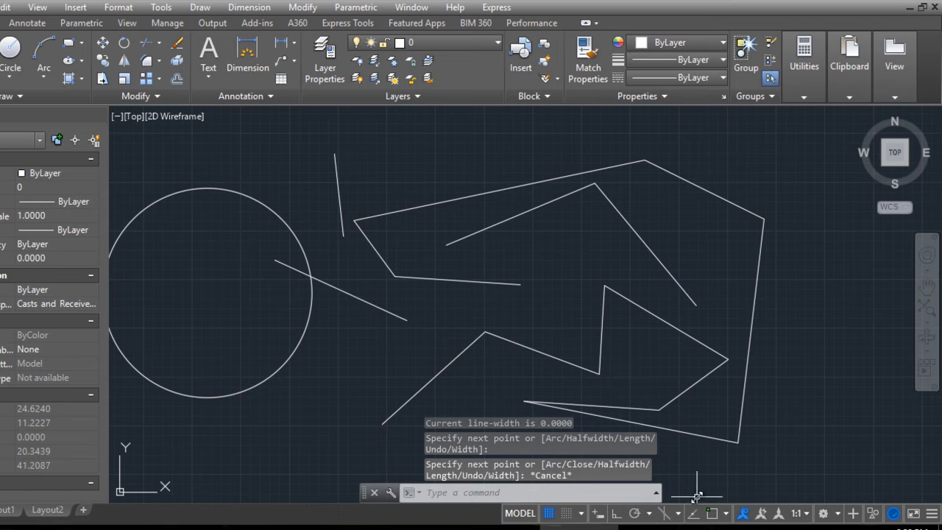
# - Turn dynamic input on and draw a chain of four connected line segments running below and up the right side of the existing shapes
pyautogui.click(600, 515)
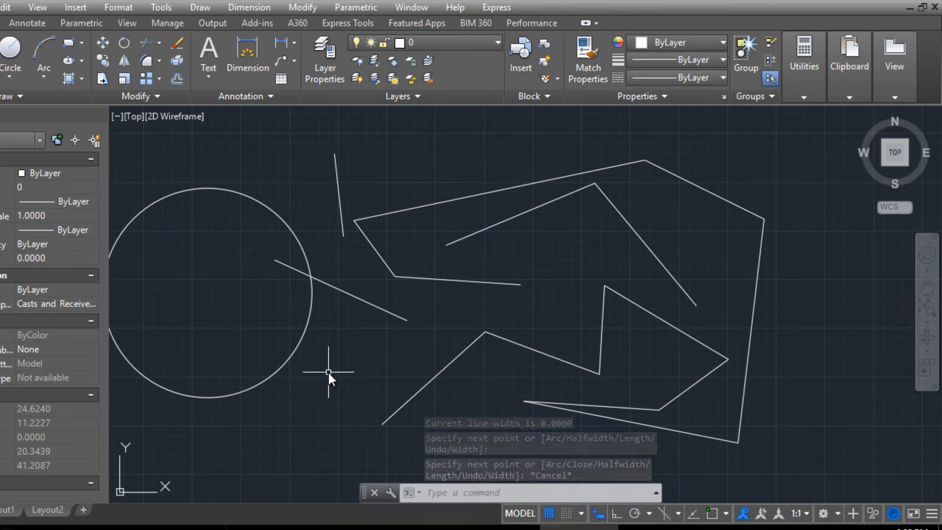
pyautogui.write('l')
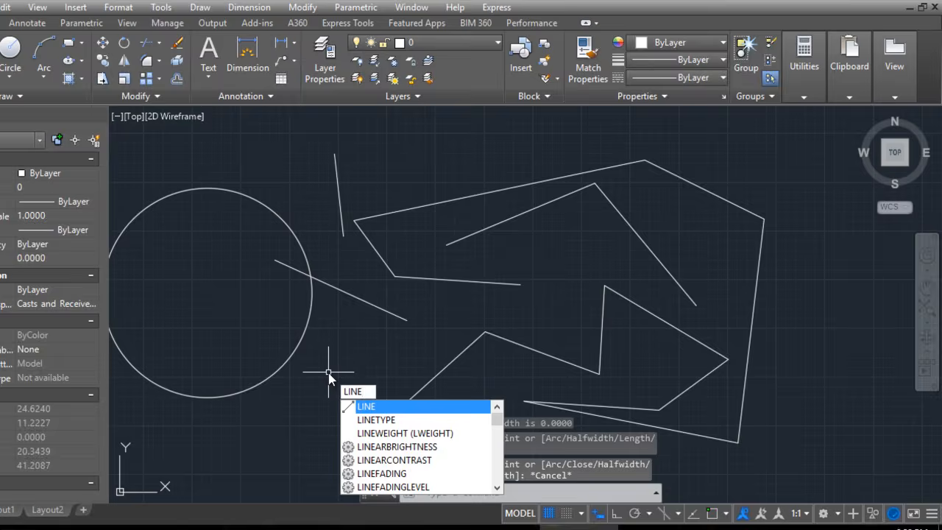
pyautogui.press('Return')
pyautogui.click(337, 368)
pyautogui.click(543, 457)
pyautogui.click(790, 450)
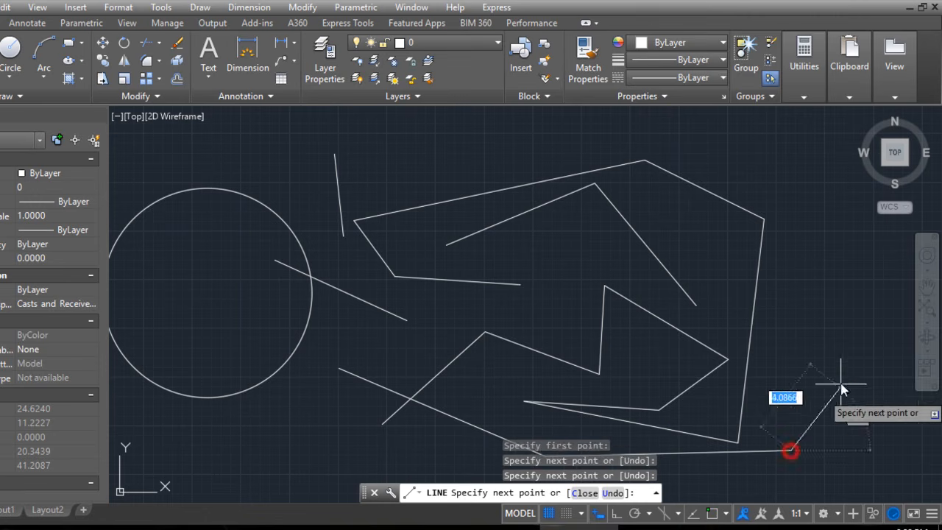
pyautogui.click(827, 323)
pyautogui.click(819, 255)
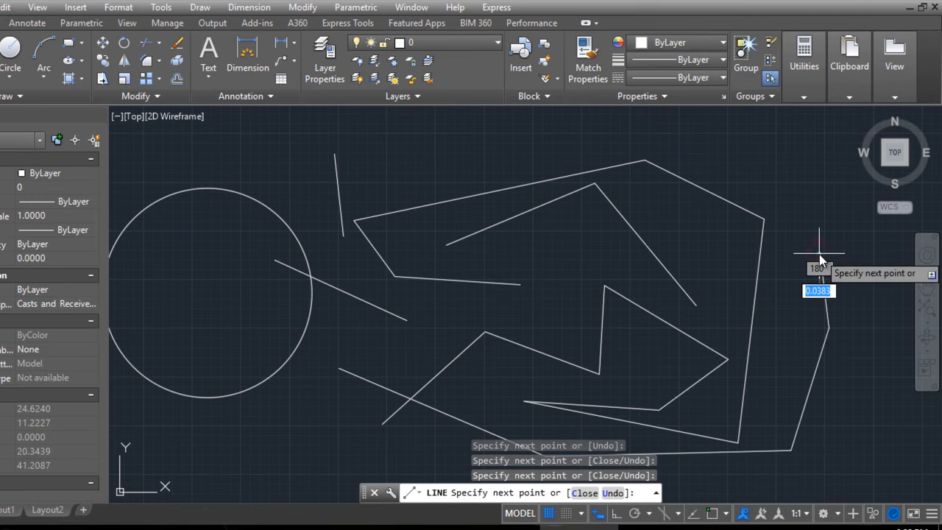
pyautogui.press('Return')
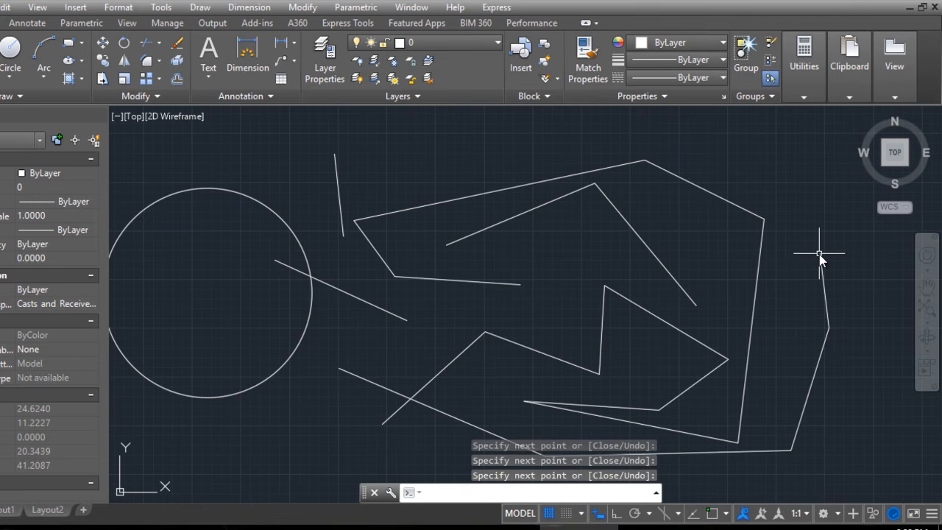